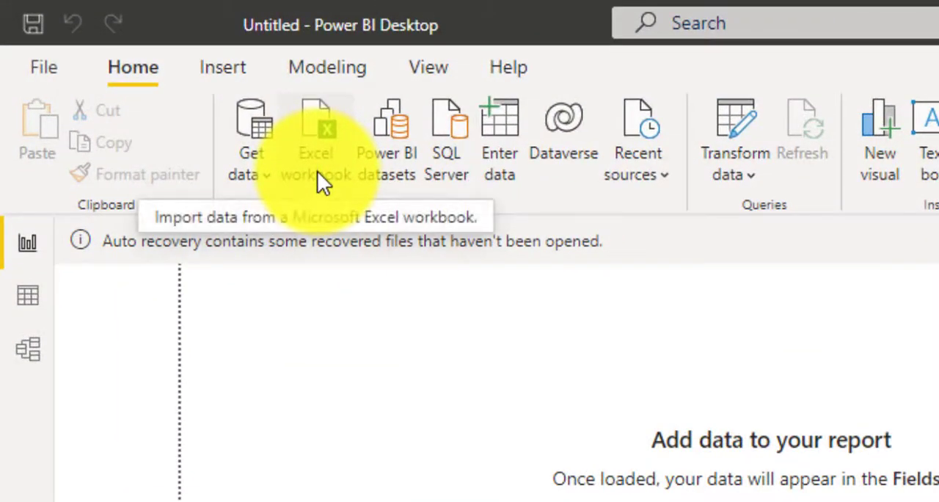
Step: Import the Unpivot table from the pivot-unpivot Excel workbook and open it for transformation in Power Query Editor
{"action": "left_click", "coordinate": [323, 180]}
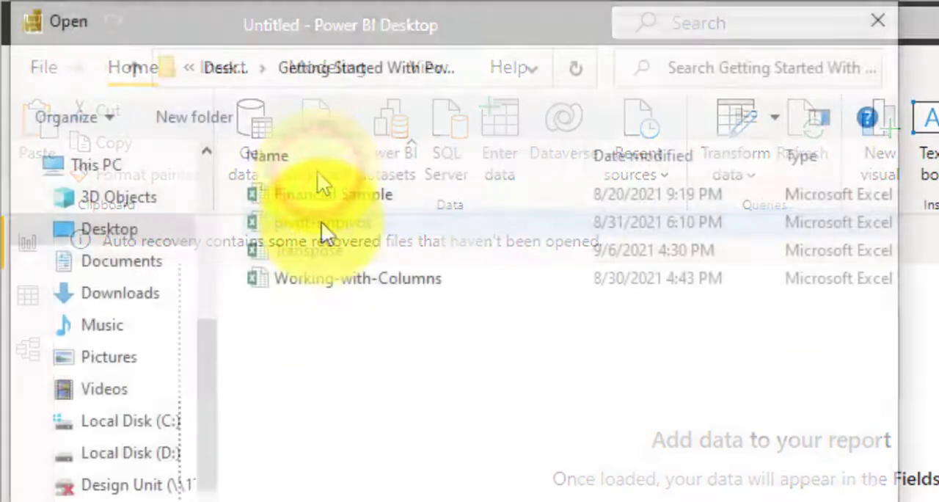
{"action": "left_click", "coordinate": [323, 229]}
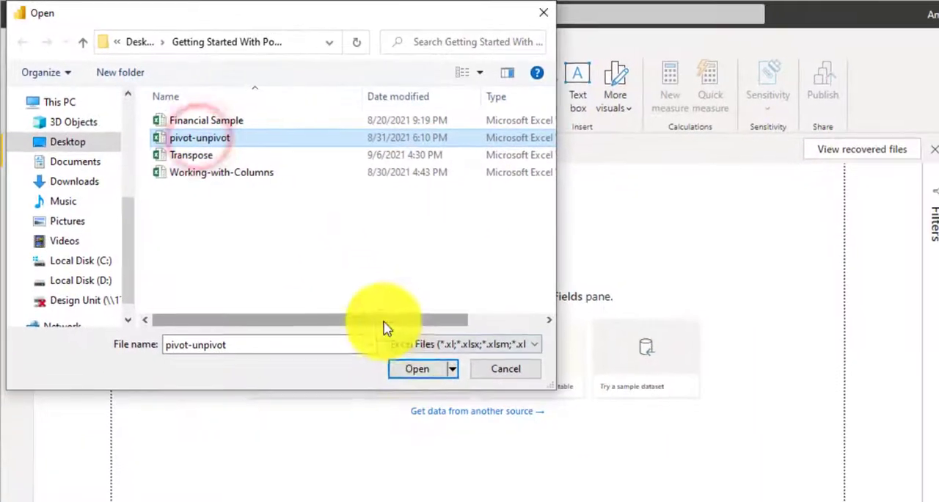
{"action": "left_click", "coordinate": [409, 371]}
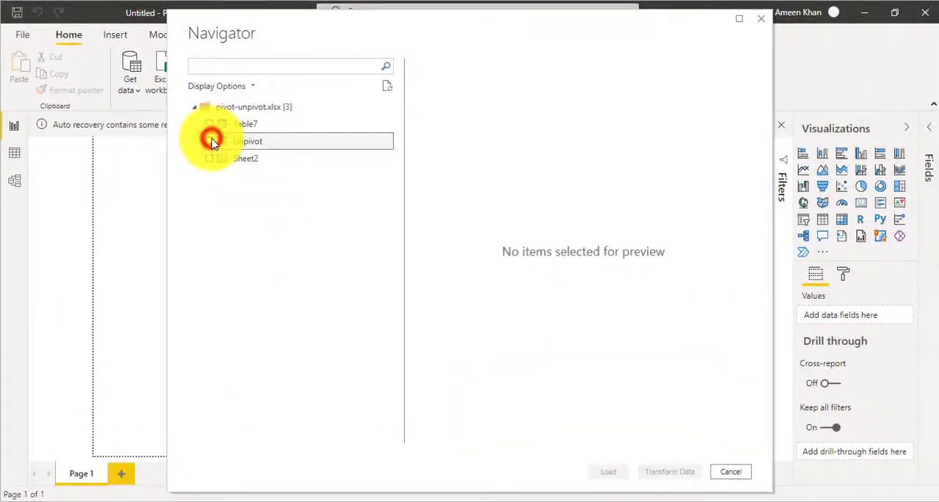
{"action": "left_click", "coordinate": [210, 141]}
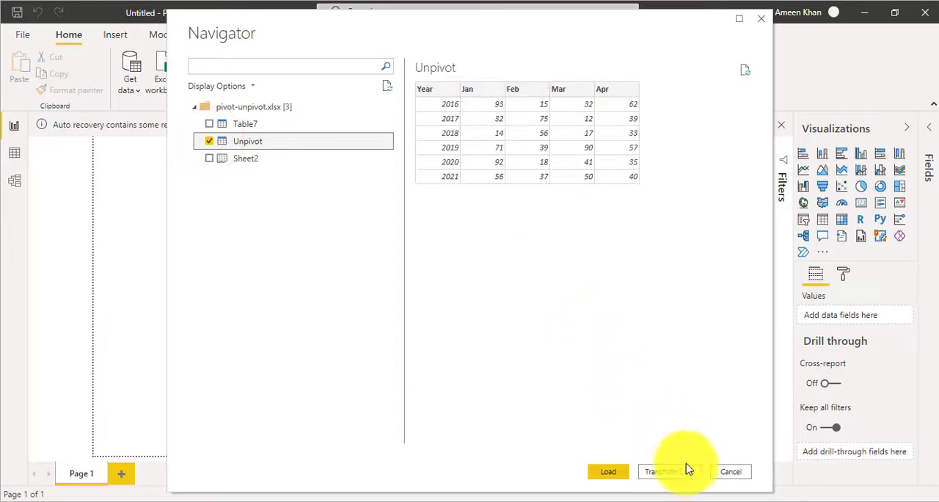
{"action": "left_click", "coordinate": [668, 472]}
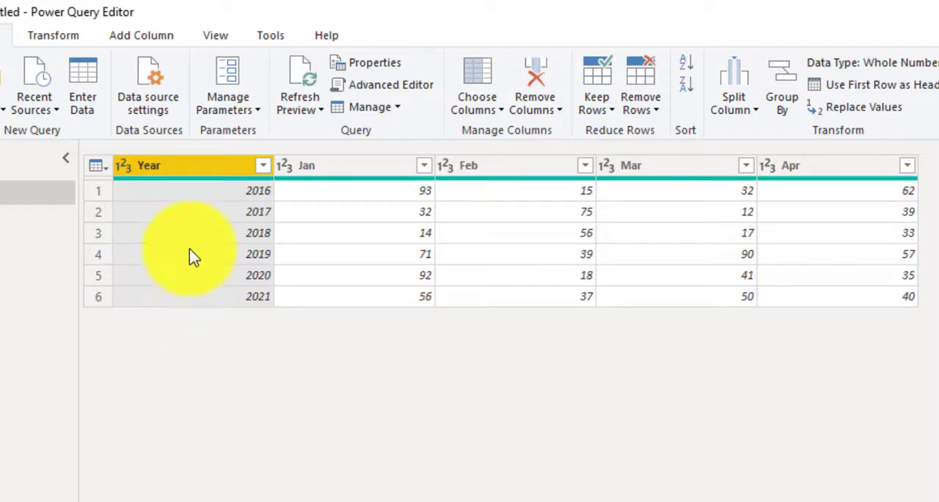
{"action": "right_click", "coordinate": [184, 170]}
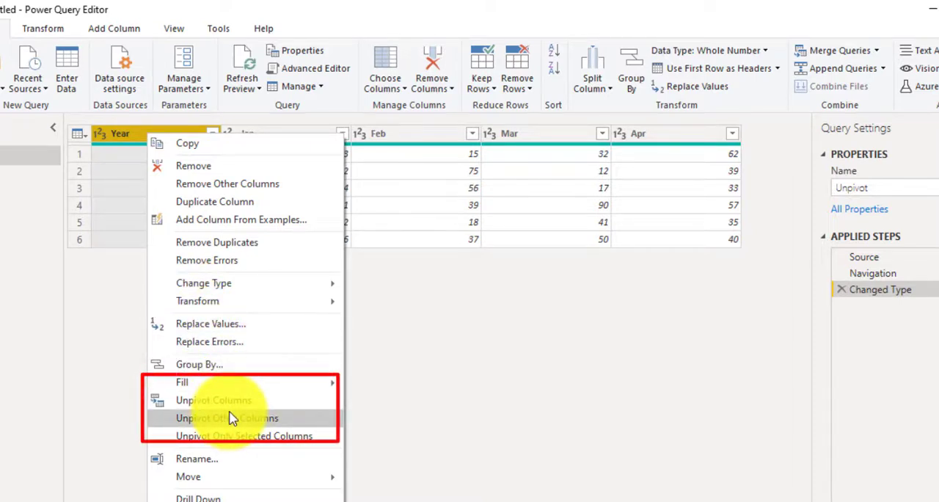
{"action": "left_click", "coordinate": [109, 301]}
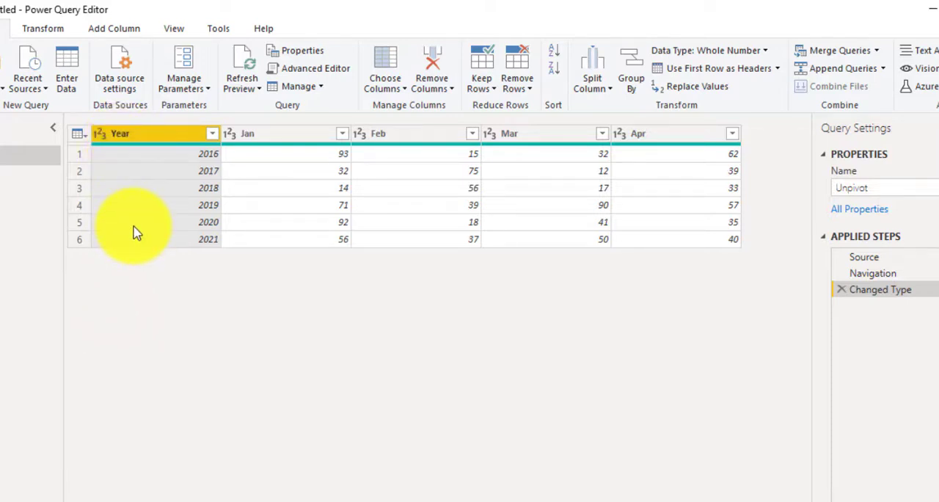
{"action": "left_click", "coordinate": [292, 139]}
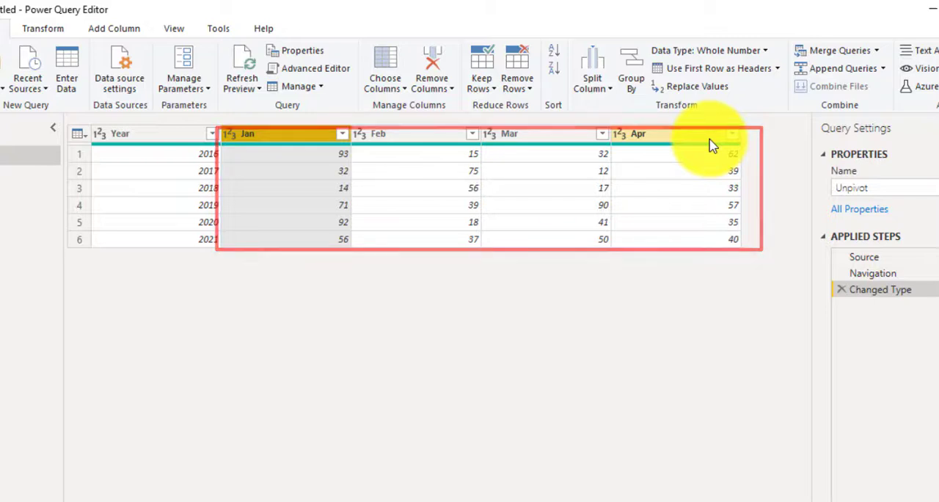
Step: Unpivot all columns other than Year
{"action": "left_click", "coordinate": [152, 133]}
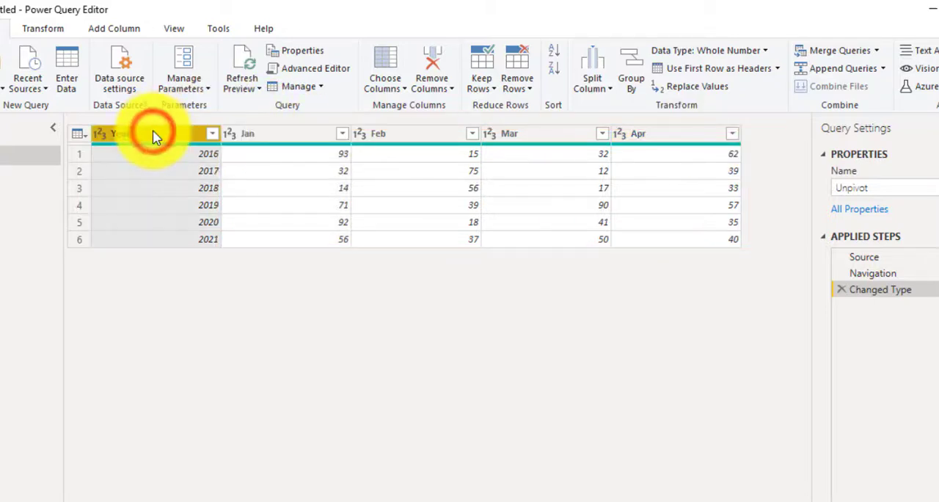
{"action": "right_click", "coordinate": [153, 133]}
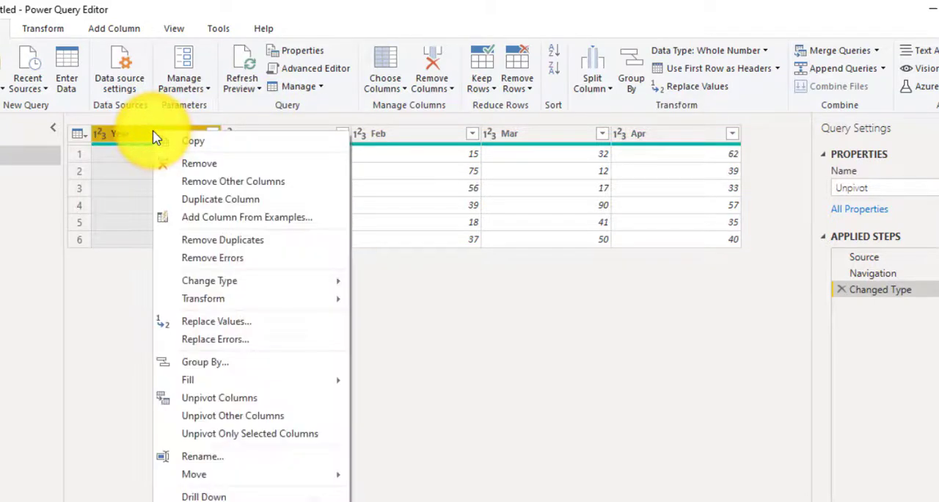
{"action": "left_click", "coordinate": [232, 415]}
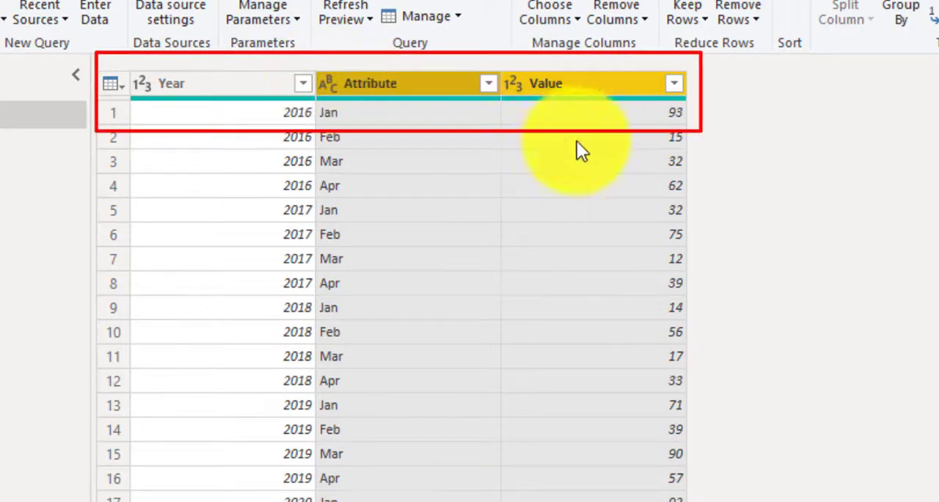
Step: Rename the Attribute column as Months and the Value column as Sales
{"action": "left_click", "coordinate": [518, 89]}
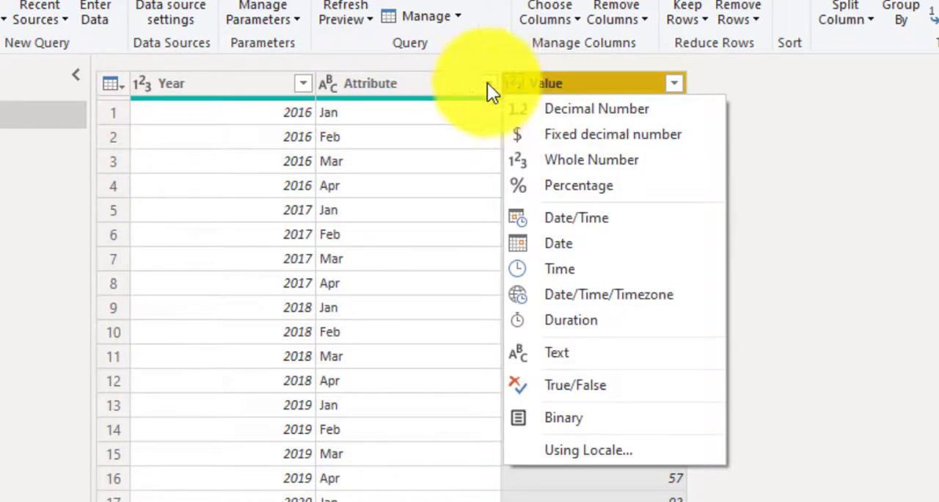
{"action": "left_click", "coordinate": [370, 87]}
{"action": "type", "text": "Months"}
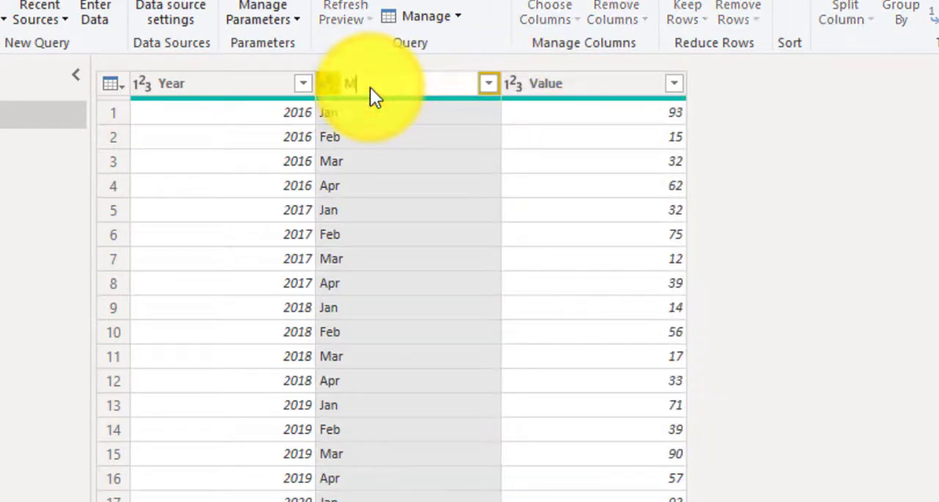
{"action": "key", "text": "Return"}
{"action": "double_click", "coordinate": [544, 85]}
{"action": "type", "text": "Sales"}
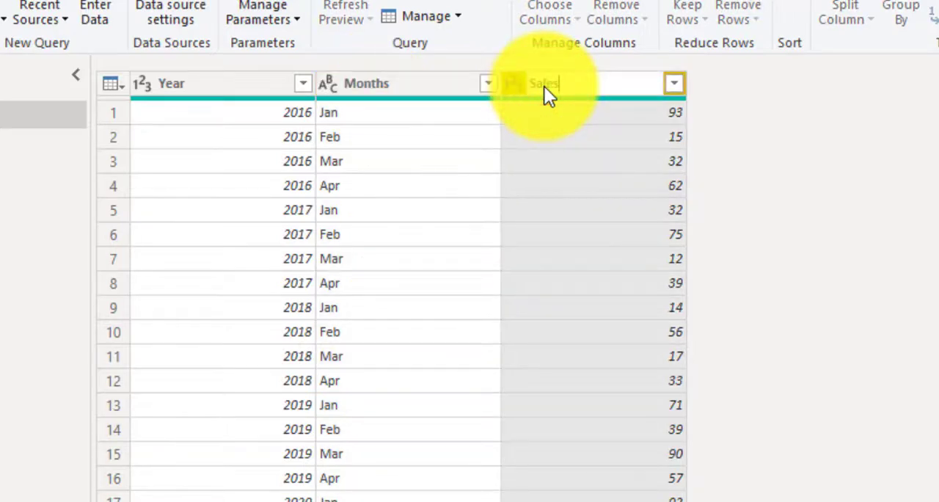
{"action": "key", "text": "Return"}
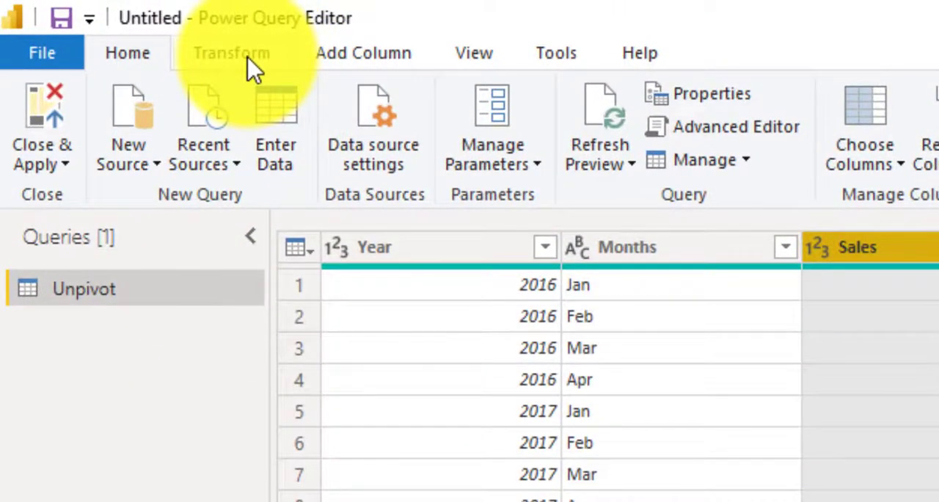
{"action": "left_click", "coordinate": [248, 62]}
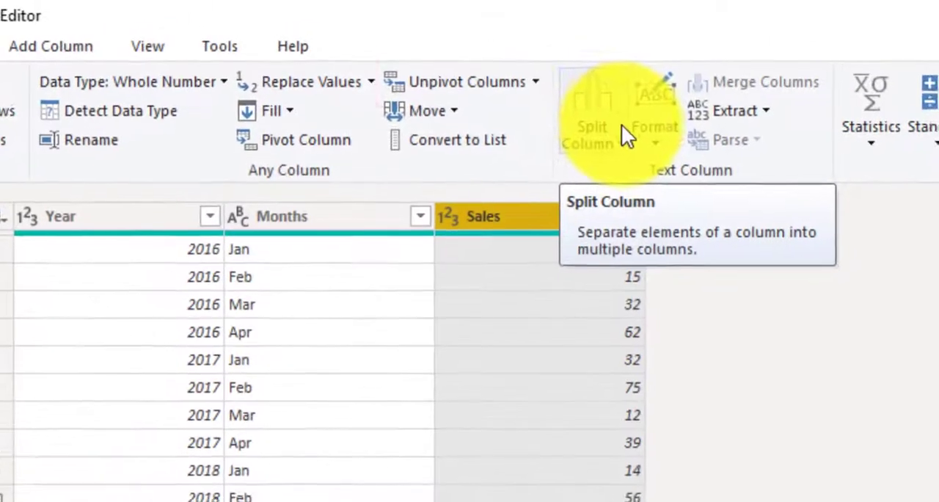
{"action": "left_click", "coordinate": [539, 83]}
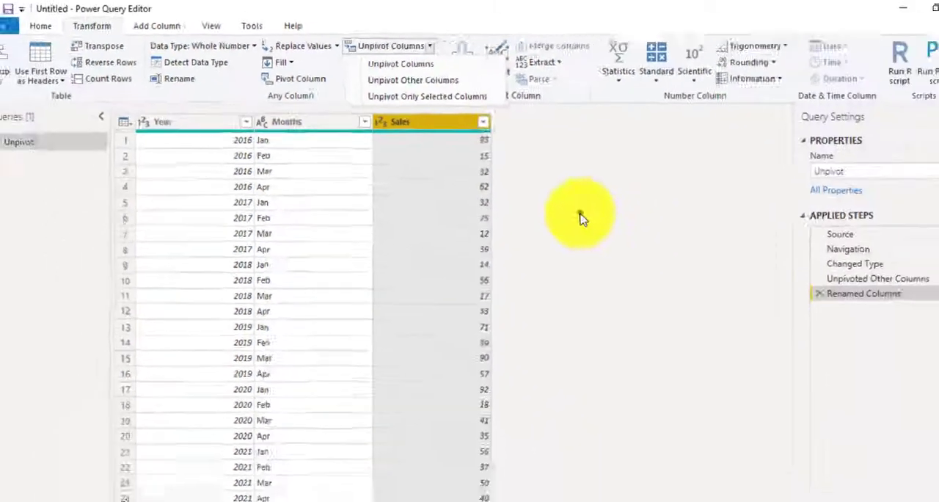
{"action": "left_click", "coordinate": [764, 354]}
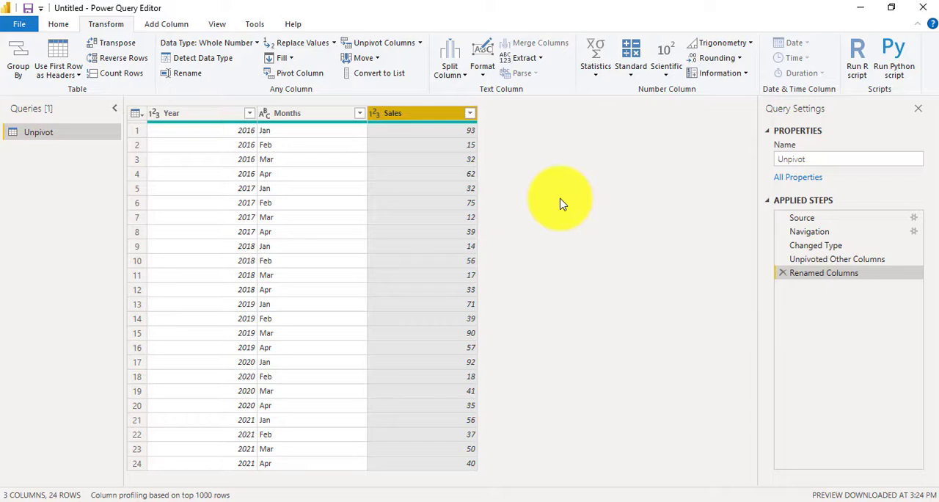
Step: Close the query editor with the changes applied and expand the Unpivot table's fields in the report
{"action": "left_click", "coordinate": [52, 24]}
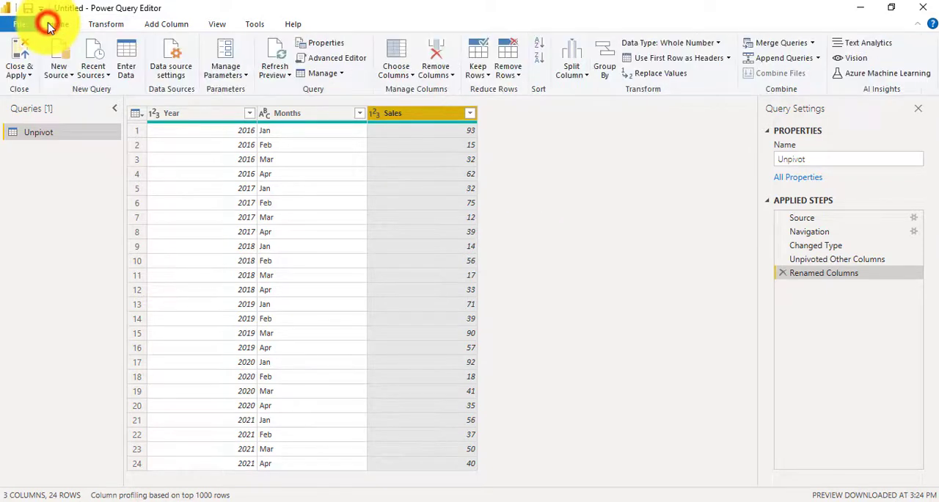
{"action": "left_click", "coordinate": [22, 86]}
{"action": "left_click", "coordinate": [22, 76]}
{"action": "left_click", "coordinate": [42, 88]}
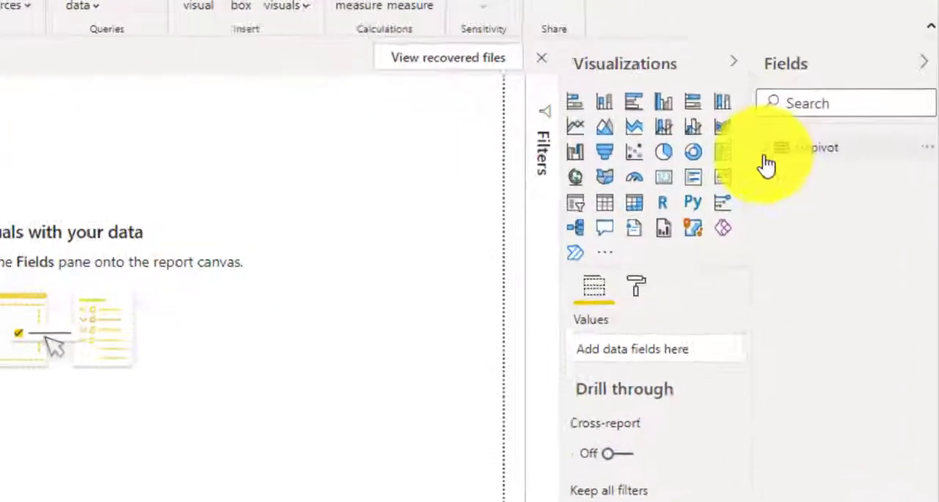
{"action": "left_click", "coordinate": [767, 147]}
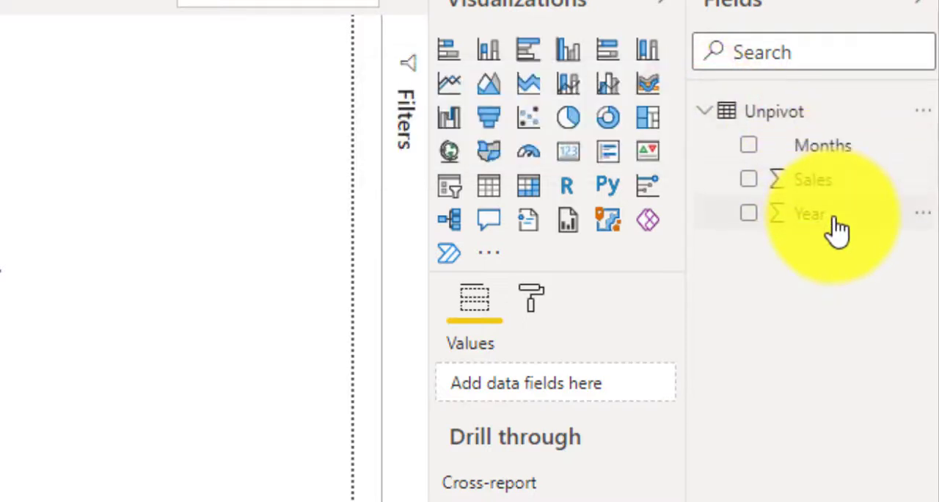
Step: Add an empty line chart in focus mode and dismiss the auto-recovery notice, choosing to remove the recovered files
{"action": "left_click", "coordinate": [284, 109]}
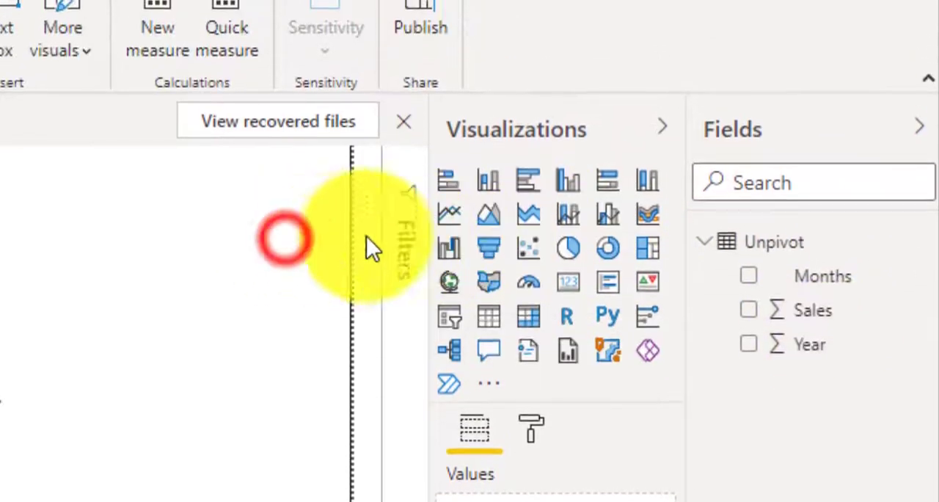
{"action": "left_click", "coordinate": [444, 220]}
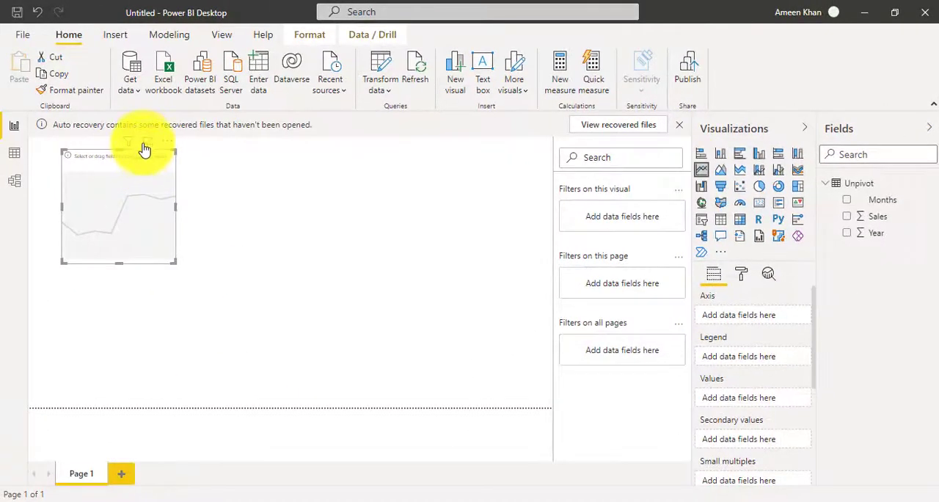
{"action": "left_click", "coordinate": [143, 143]}
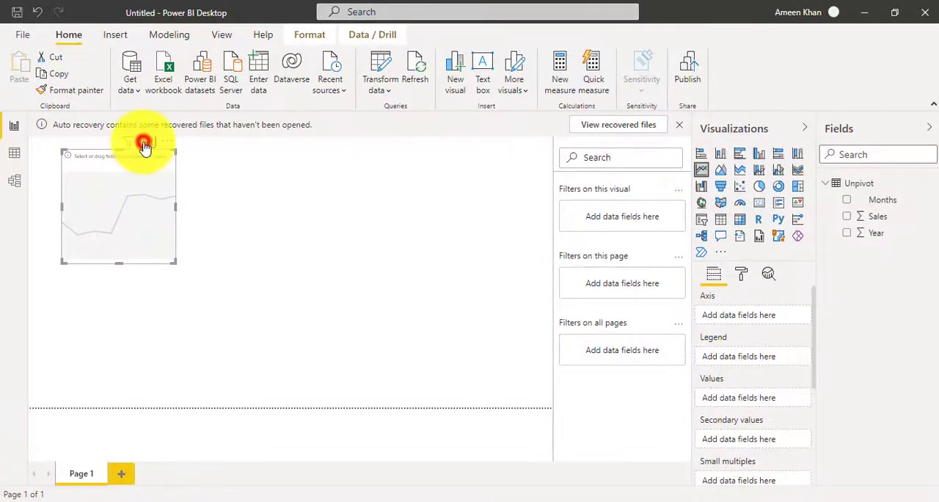
{"action": "left_click", "coordinate": [679, 125]}
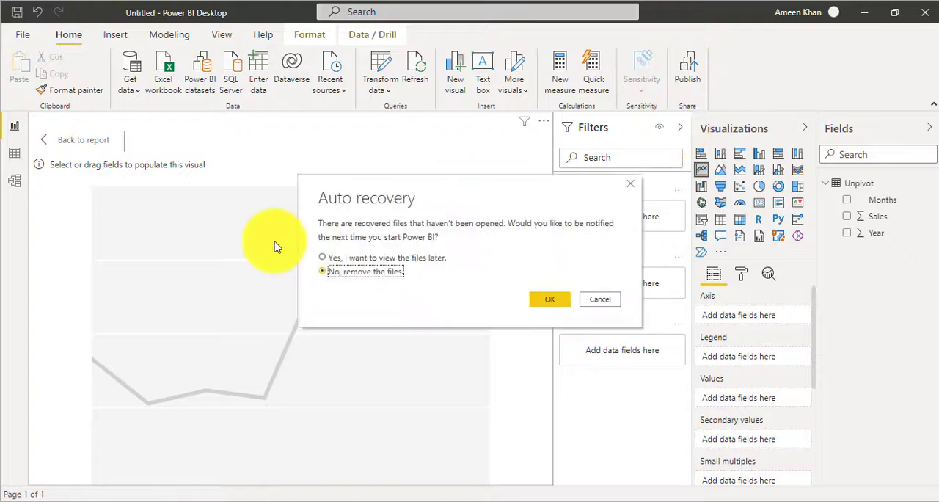
{"action": "left_click", "coordinate": [539, 300]}
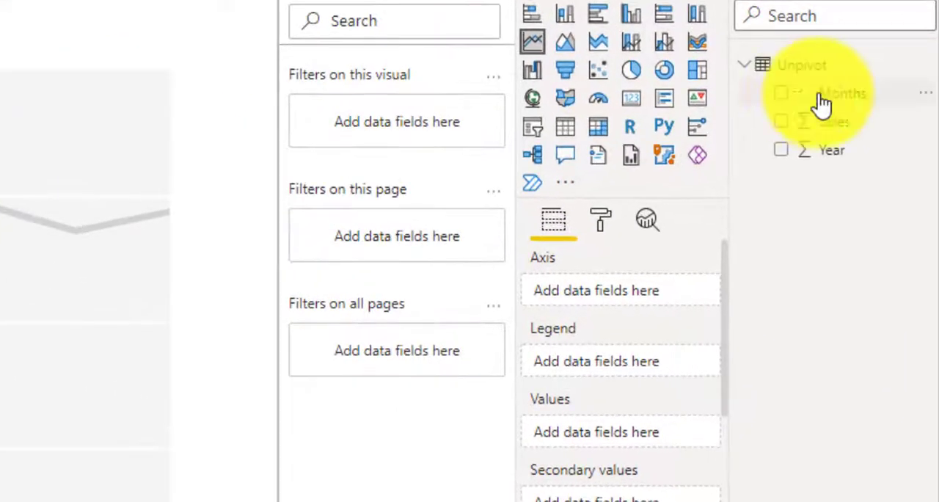
Step: Assign Sales to the line chart's values and Year to its axis
{"action": "left_click_drag", "start_coordinate": [868, 136], "coordinate": [651, 436]}
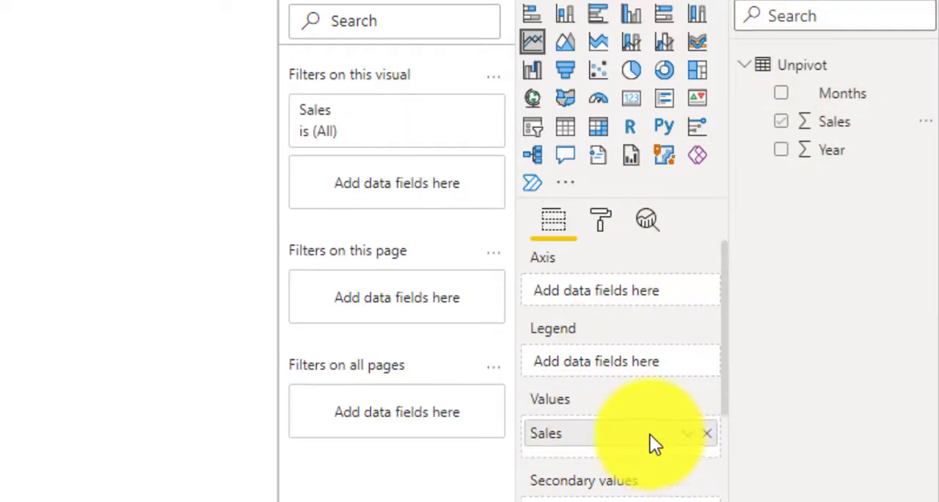
{"action": "left_click_drag", "start_coordinate": [855, 160], "coordinate": [638, 297]}
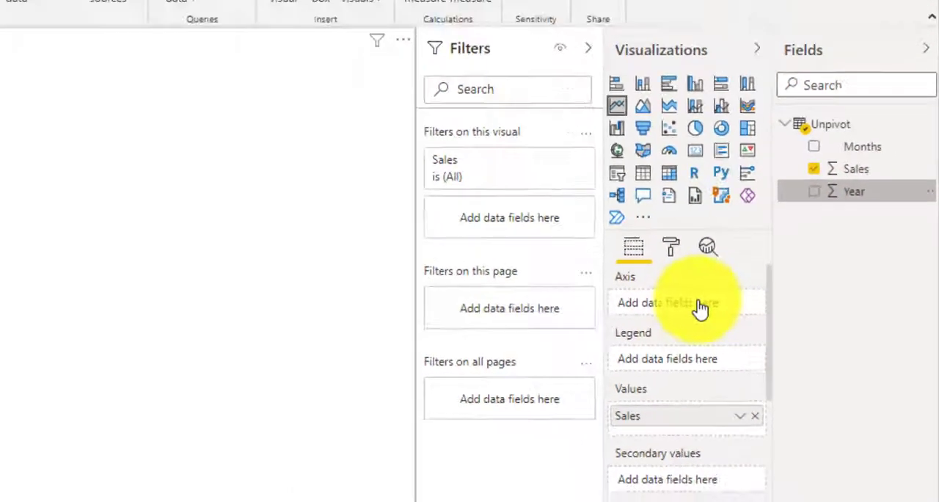
{"action": "left_click_drag", "start_coordinate": [701, 308], "coordinate": [700, 306]}
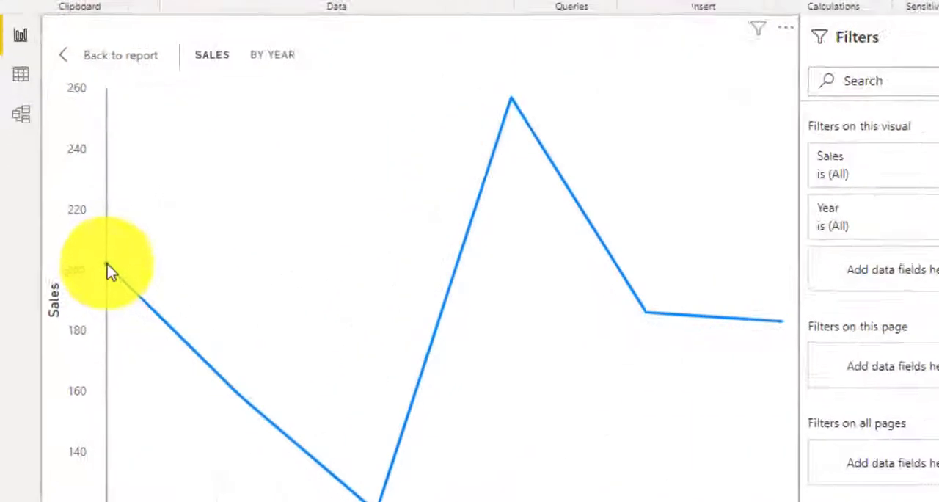
Step: Examine the sales values at the 2016, 2018, 2019 and 2021 points of the line chart
{"action": "mouse_move", "coordinate": [74, 288]}
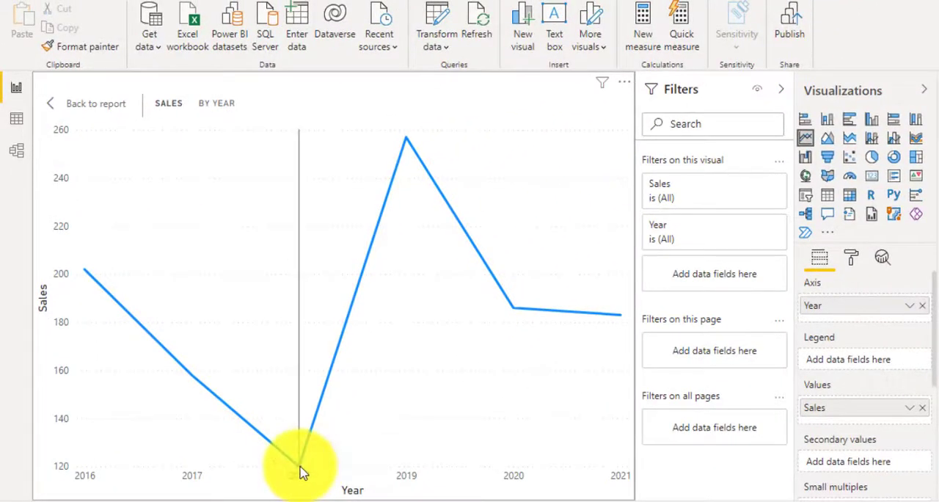
{"action": "mouse_move", "coordinate": [301, 471]}
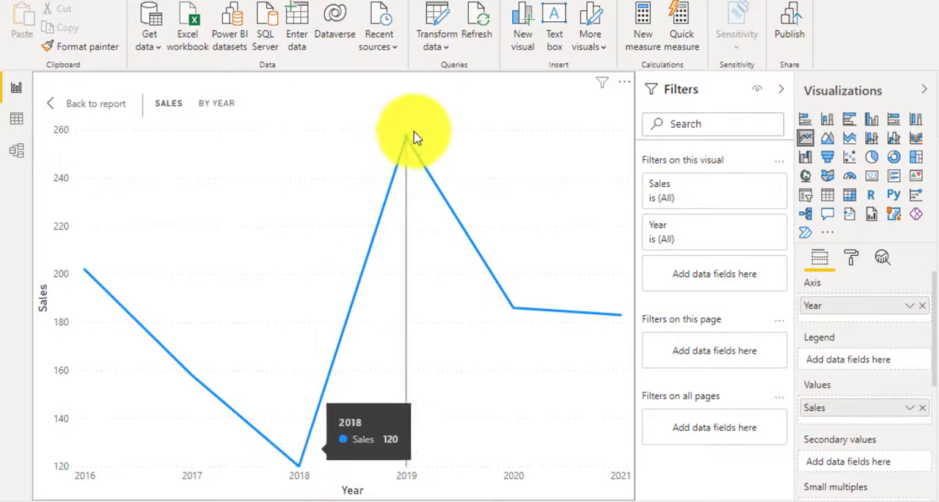
{"action": "mouse_move", "coordinate": [409, 146]}
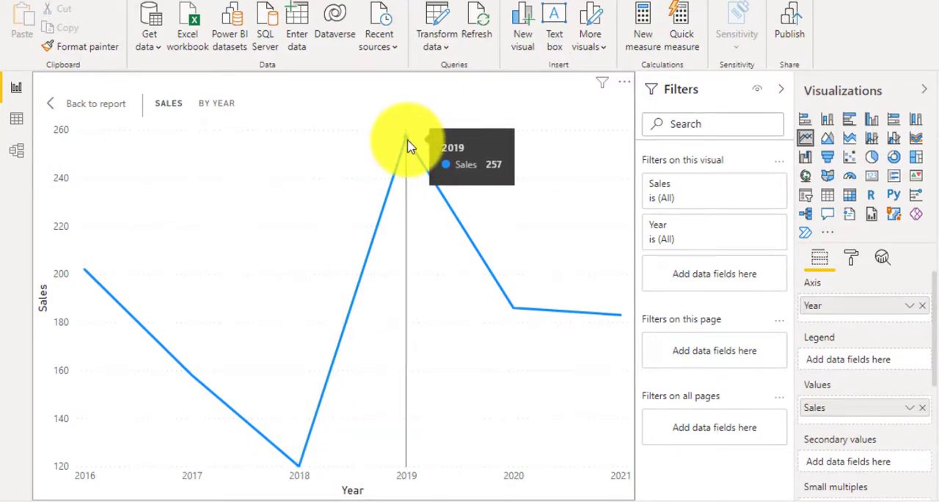
{"action": "mouse_move", "coordinate": [594, 319]}
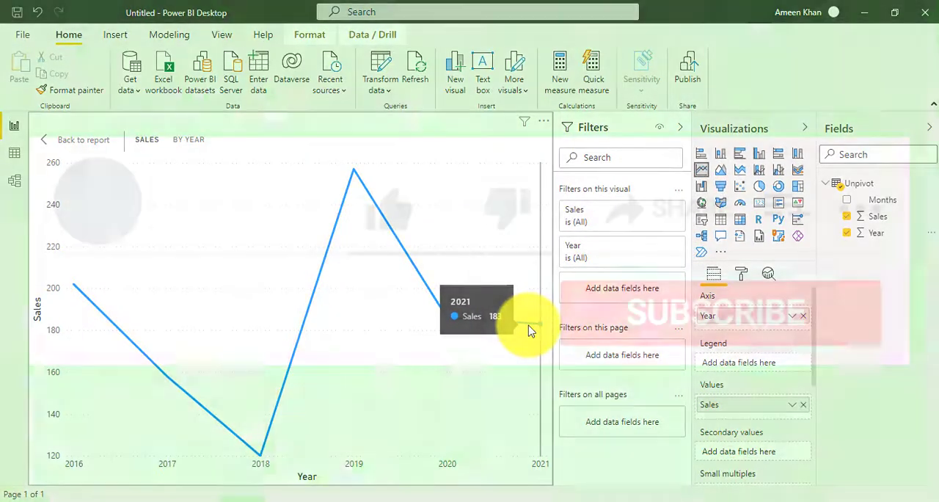